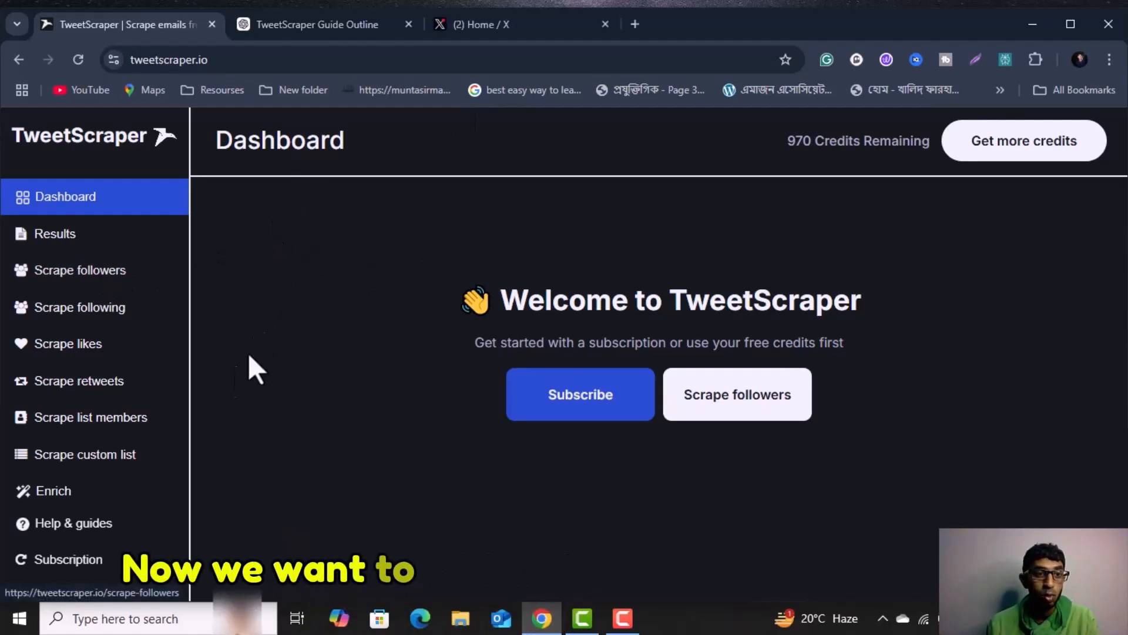
Open the follower scraping form and set the Twitter user to WrongsToWrite, copied from that account's X profile.
click(69, 280)
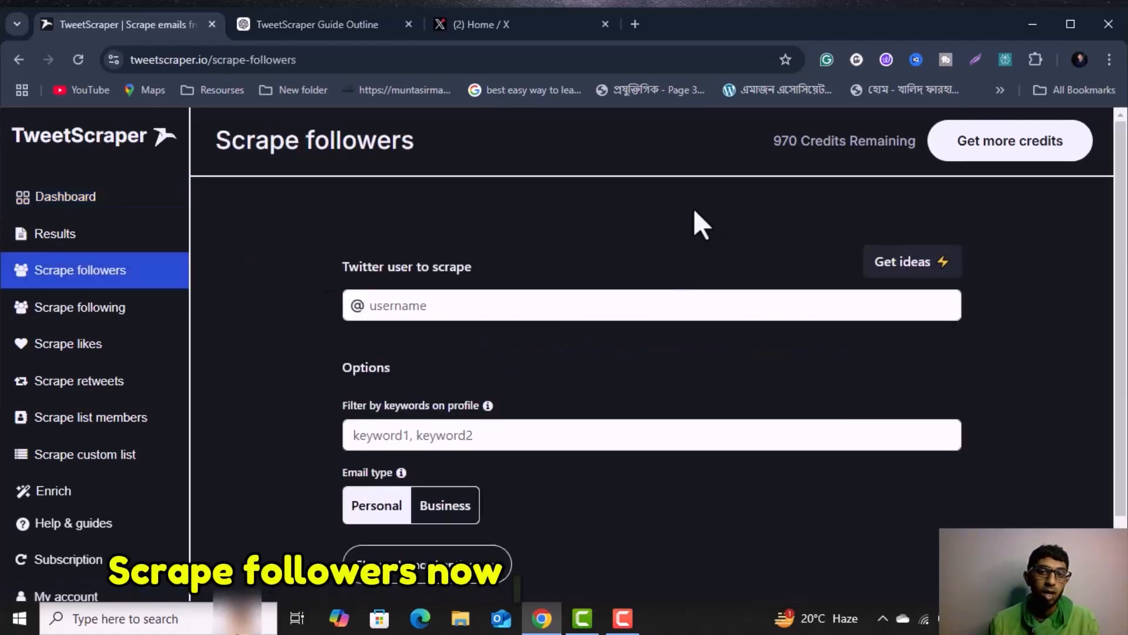
click(452, 12)
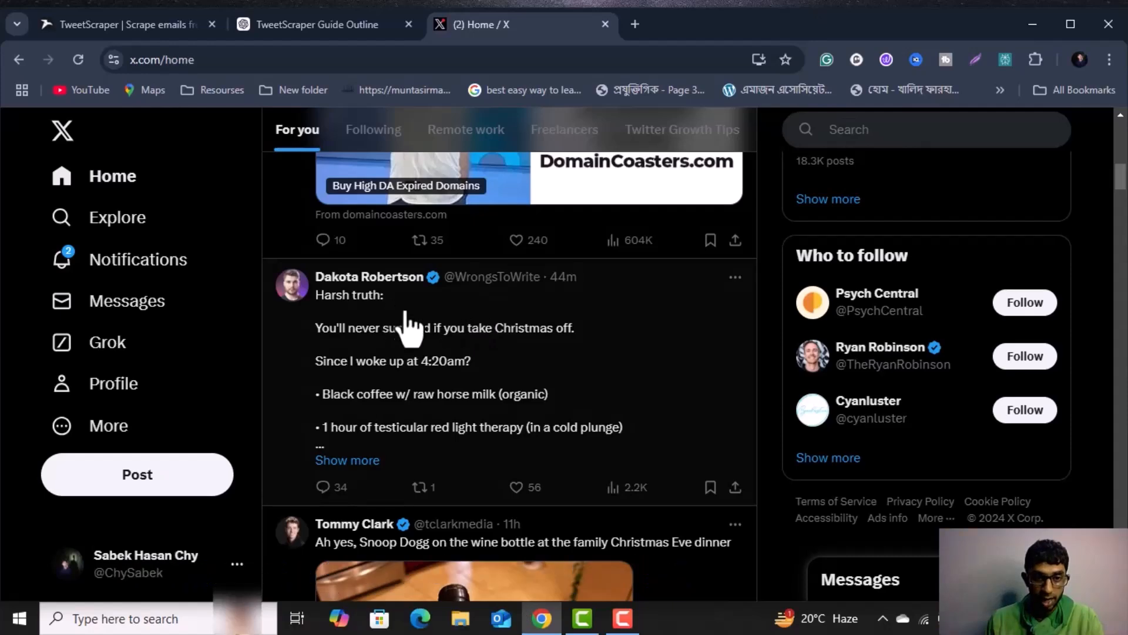
click(344, 277)
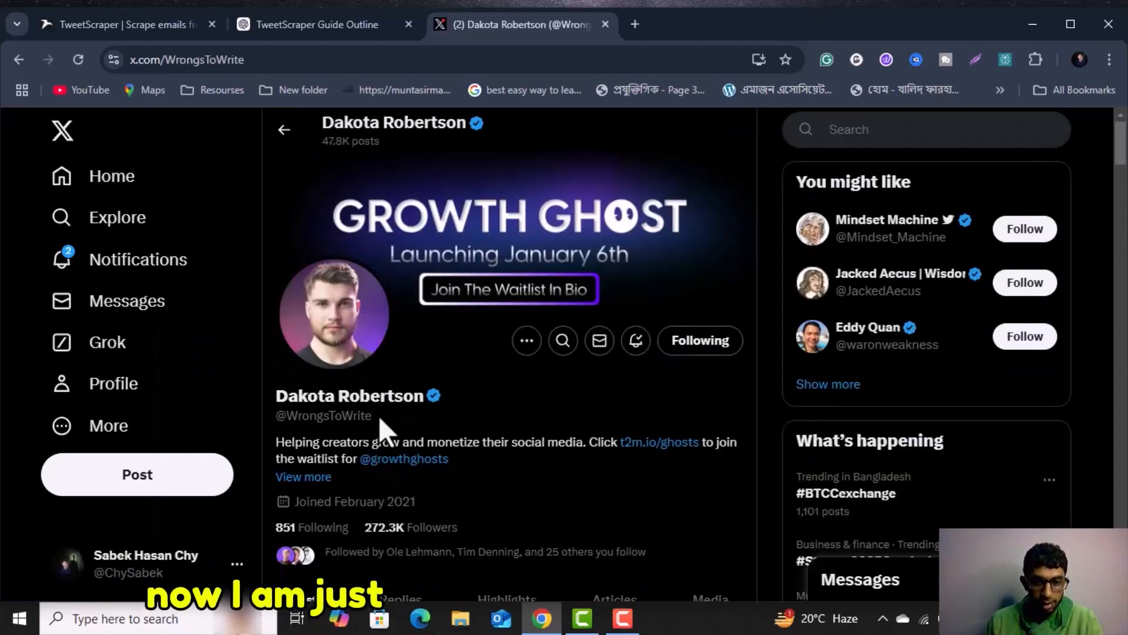
double_click(364, 415)
right_click(329, 411)
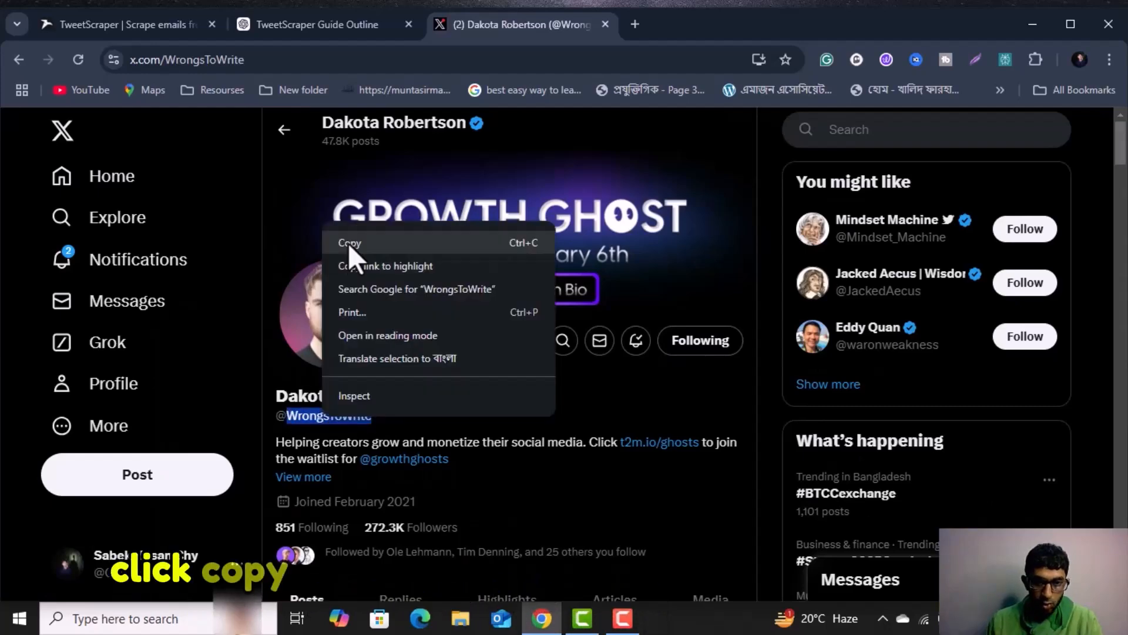
click(351, 239)
click(148, 24)
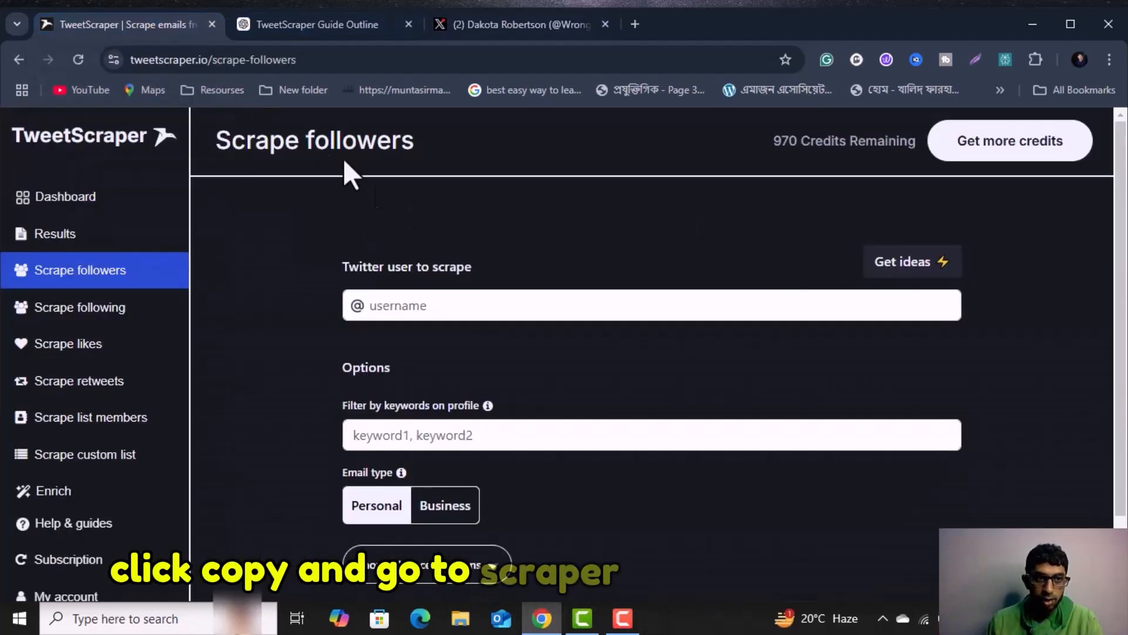
right_click(391, 308)
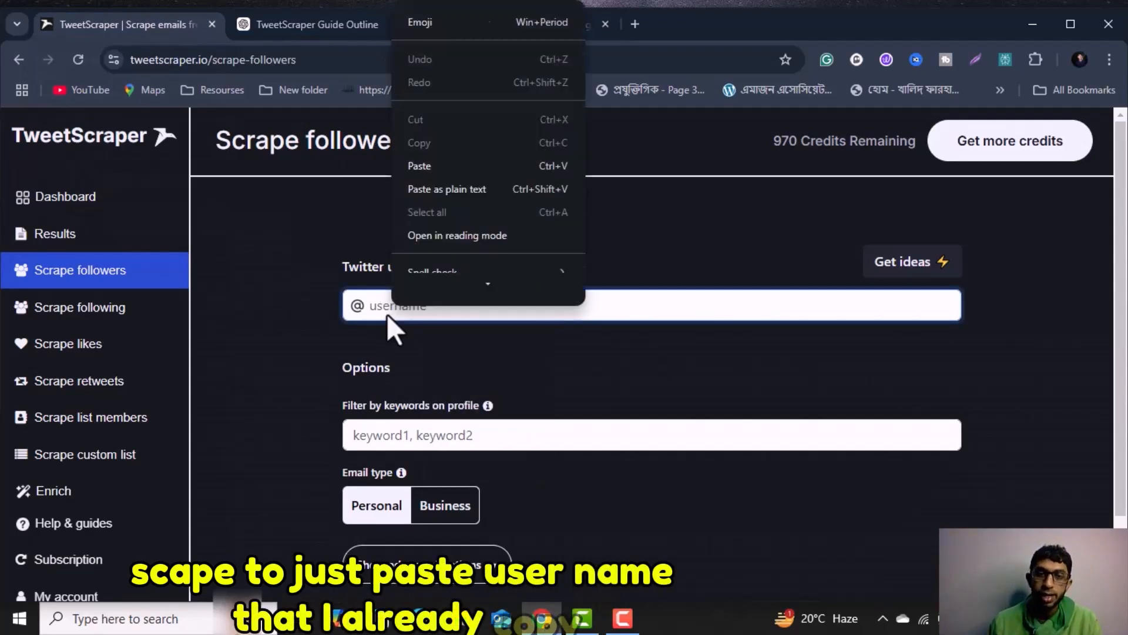
key(ctrl+v)
Set the profile keyword filter to "Founder, CEO, COO, Ads, eCommerce, SaaS, Business, Agency, service, marketing, sales, email" and the email type to Personal.
scroll(382, 329, down, 1)
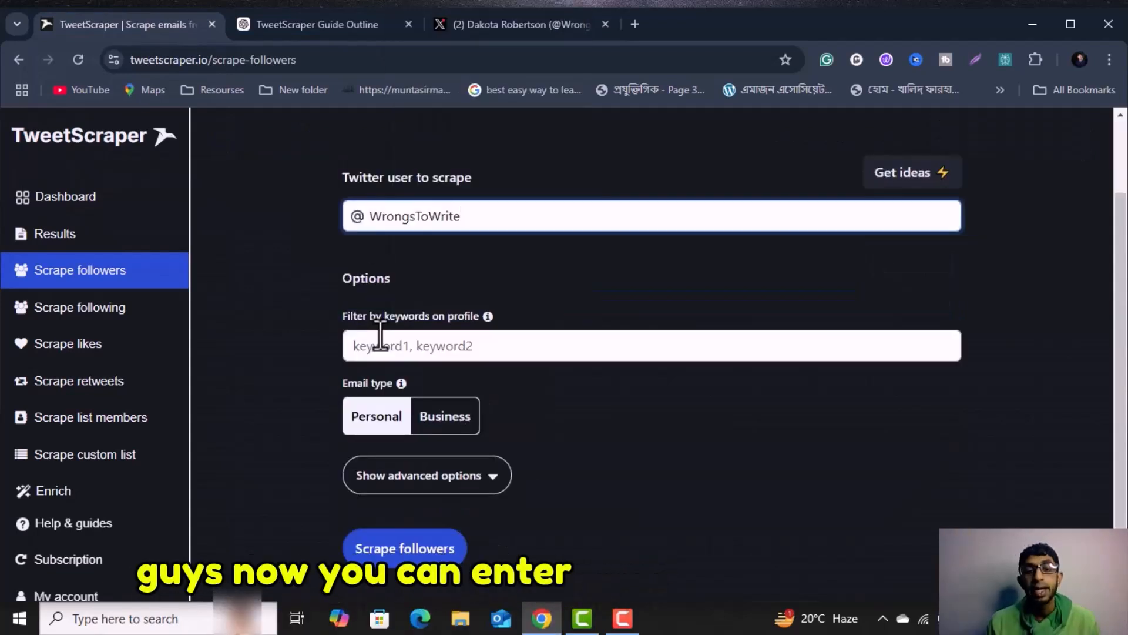
click(479, 346)
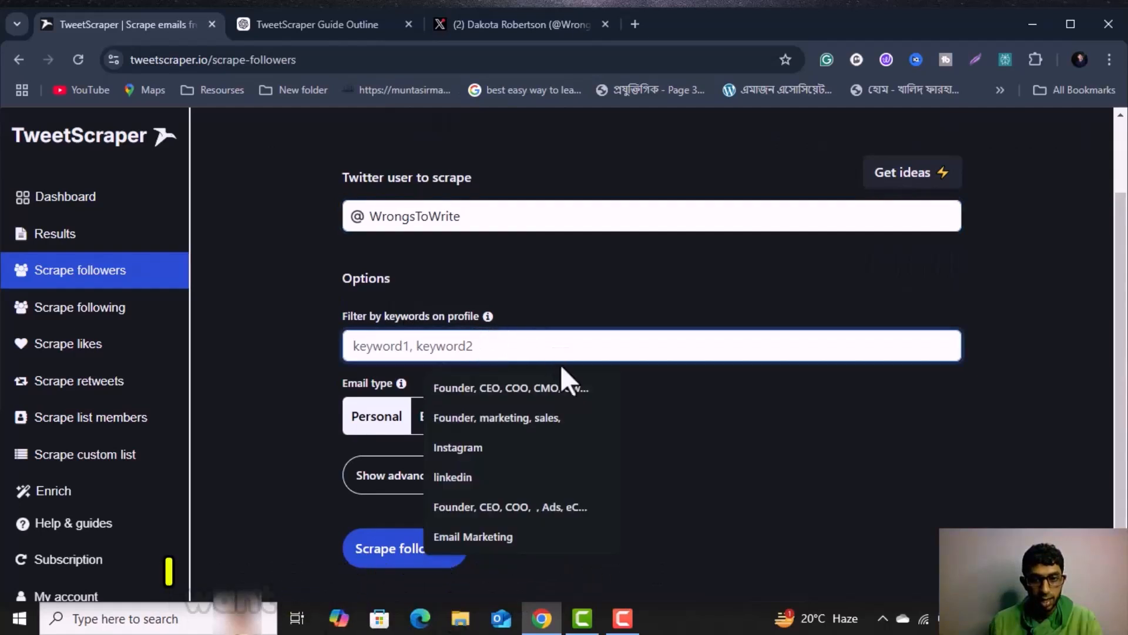
click(510, 506)
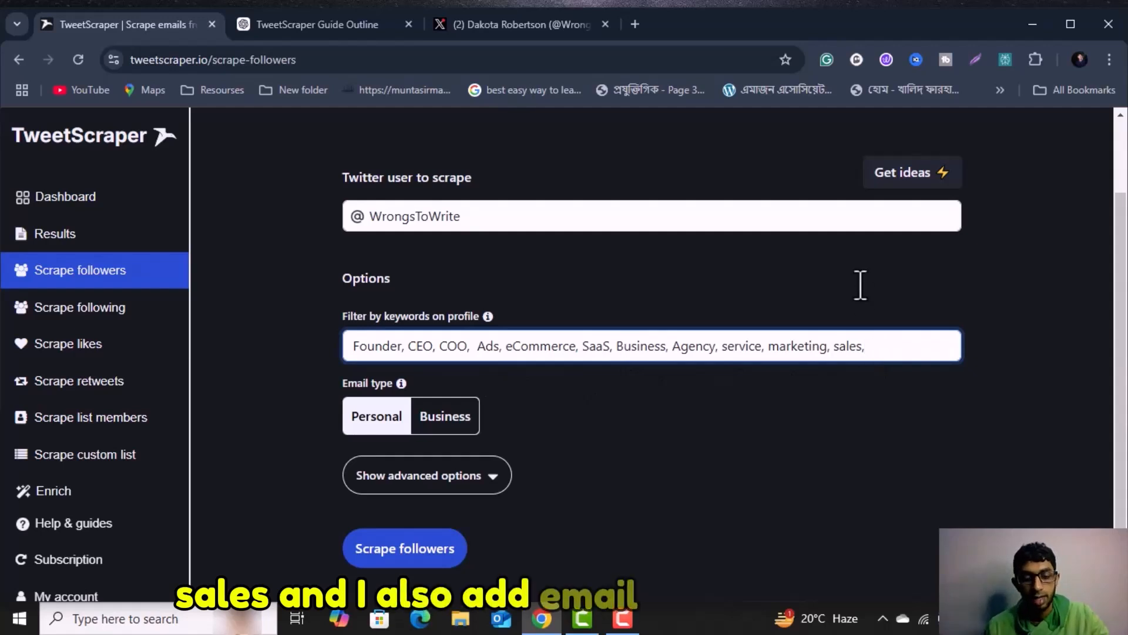
text(email)
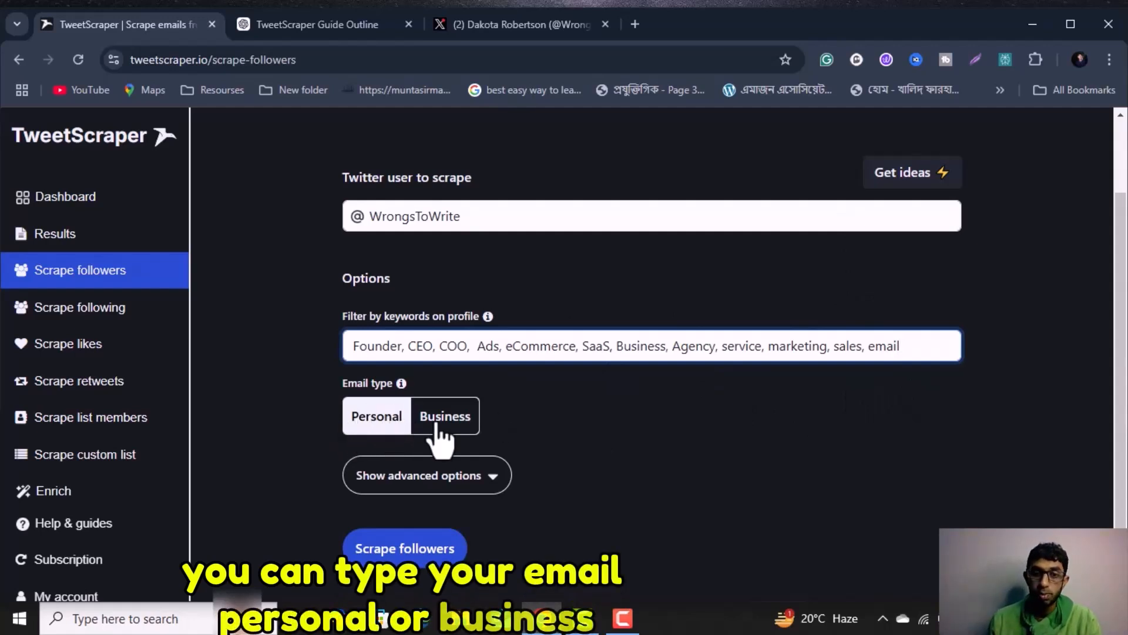
click(374, 424)
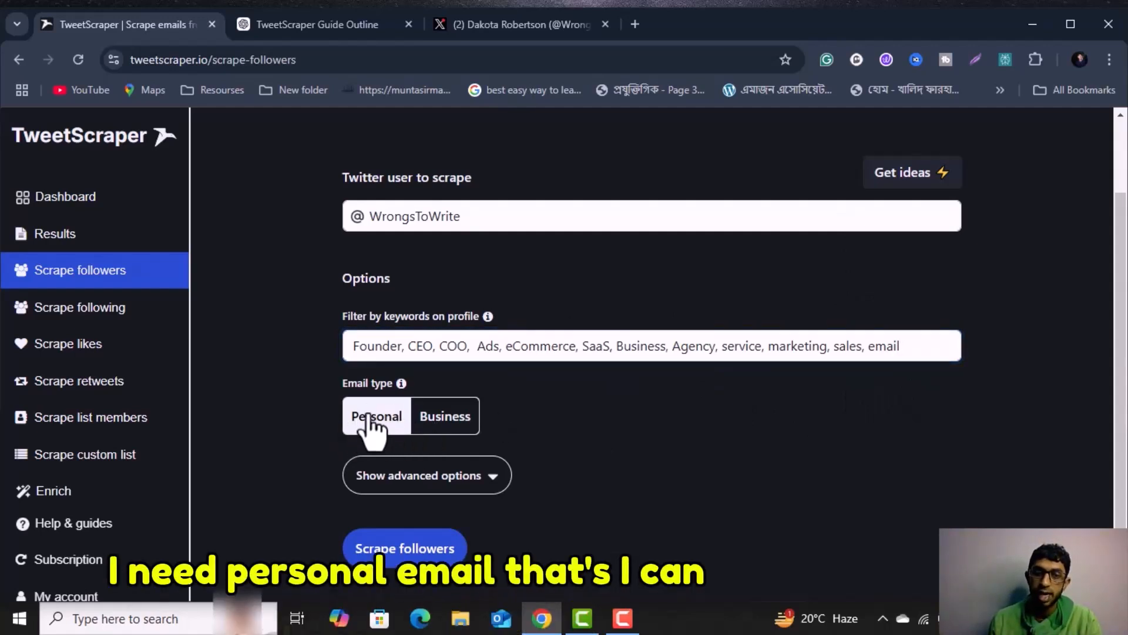
Limit the search to 15 emails in the advanced options and start scraping the followers.
click(492, 476)
scroll(600, 433, down, 4)
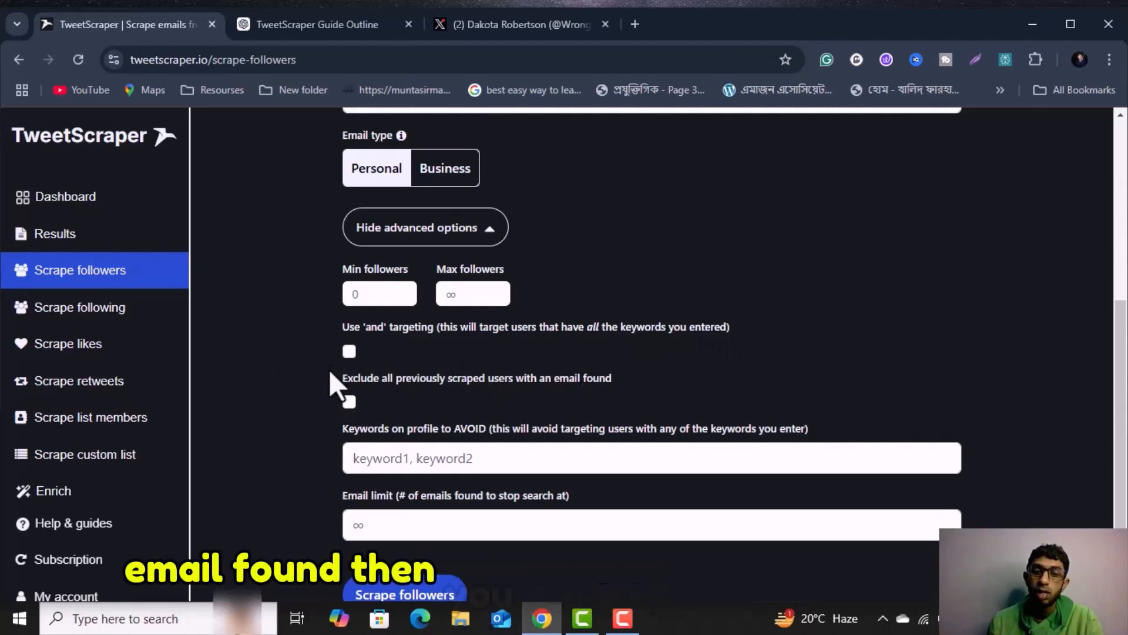
scroll(371, 403, down, 1)
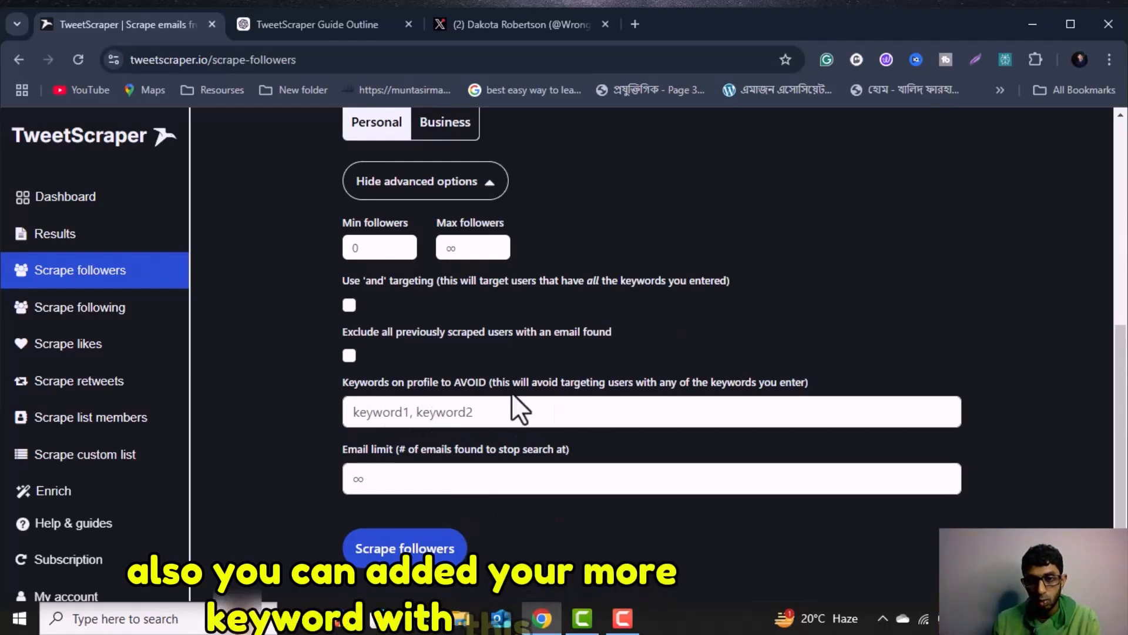
click(395, 480)
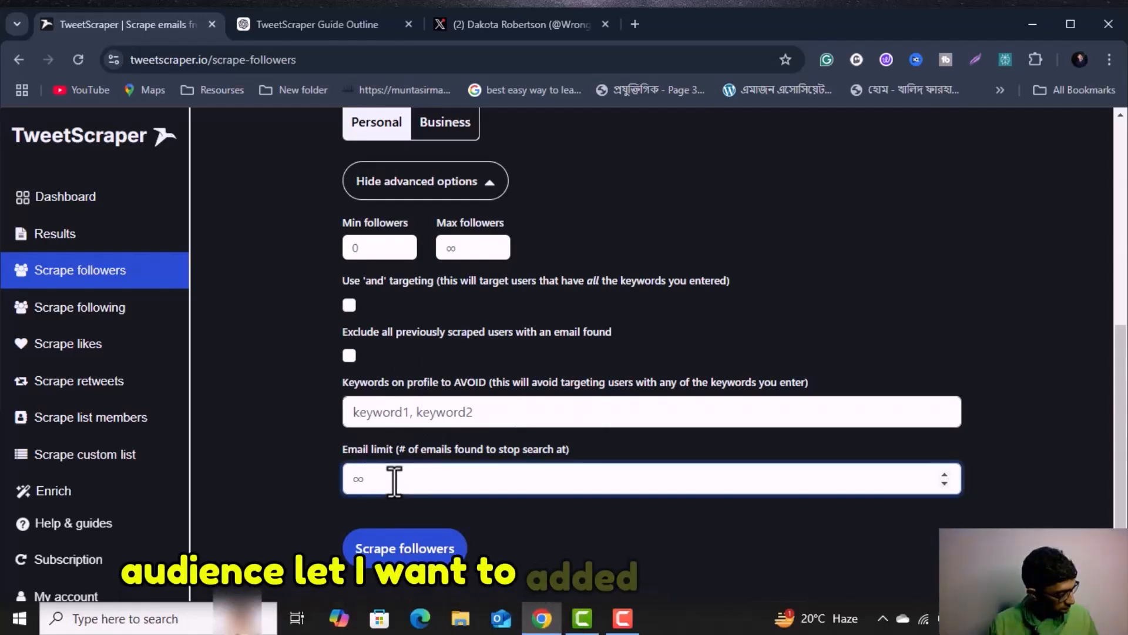
text(15)
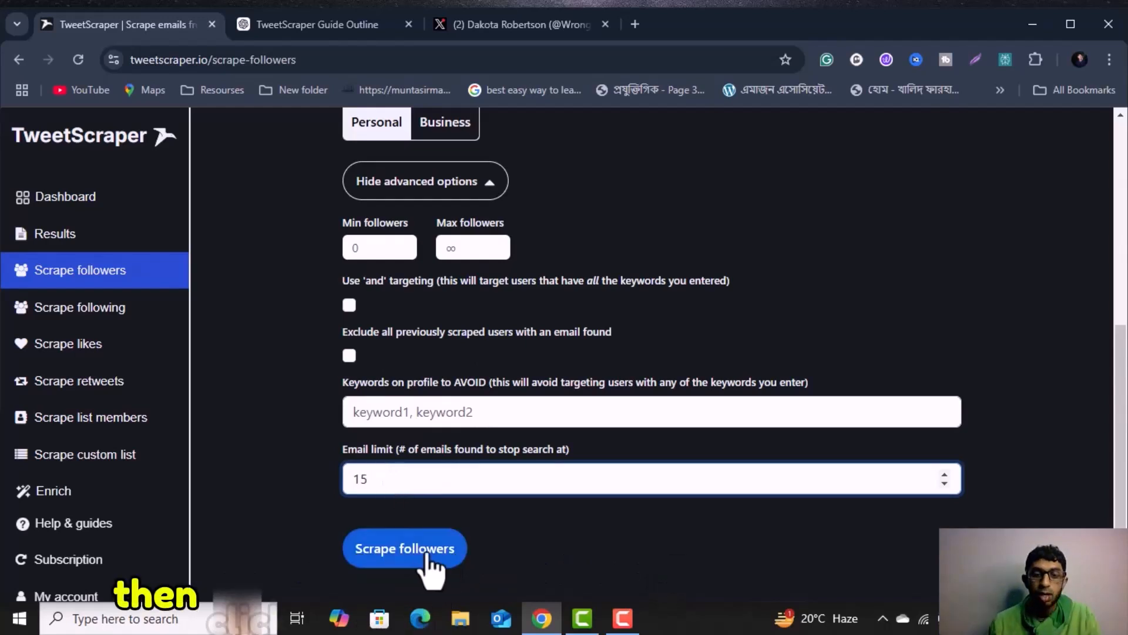
click(391, 554)
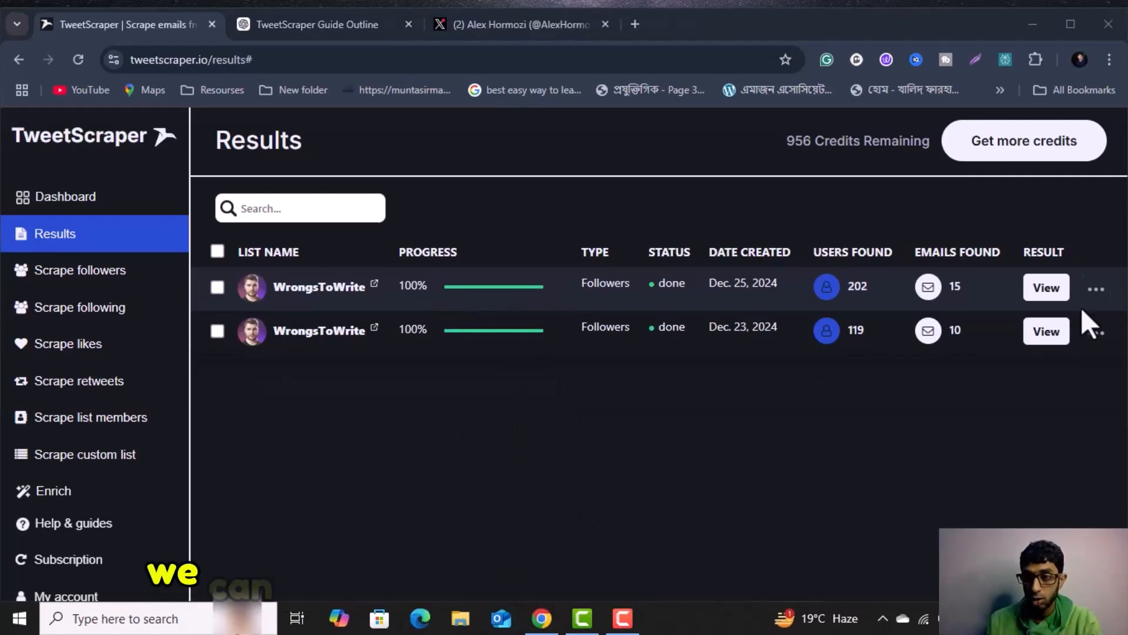
Open the Dec. 25, 2024 WrongsToWrite followers result, review its columns and rows, and export all the users.
click(1046, 288)
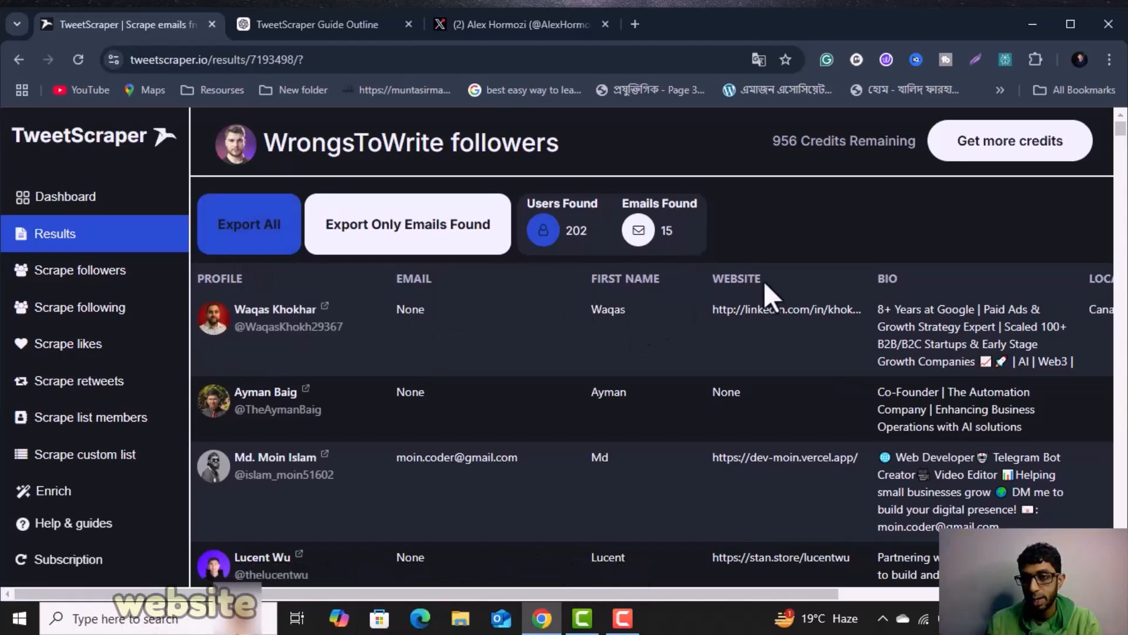
scroll(903, 427, right, 6)
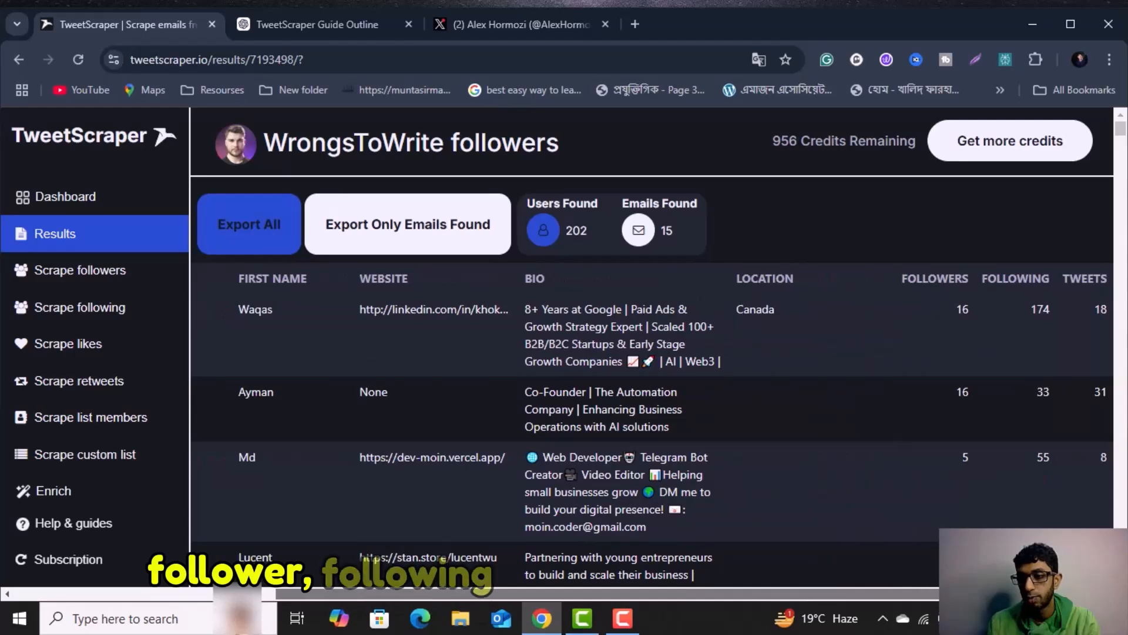
scroll(453, 502, left, 6)
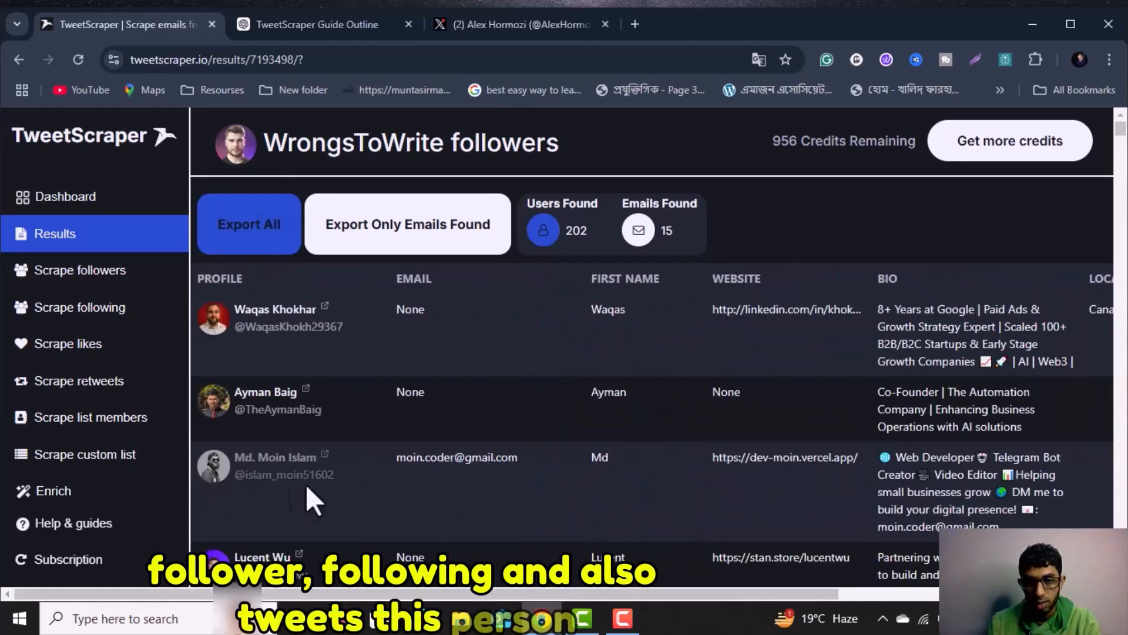
scroll(464, 470, down, 10)
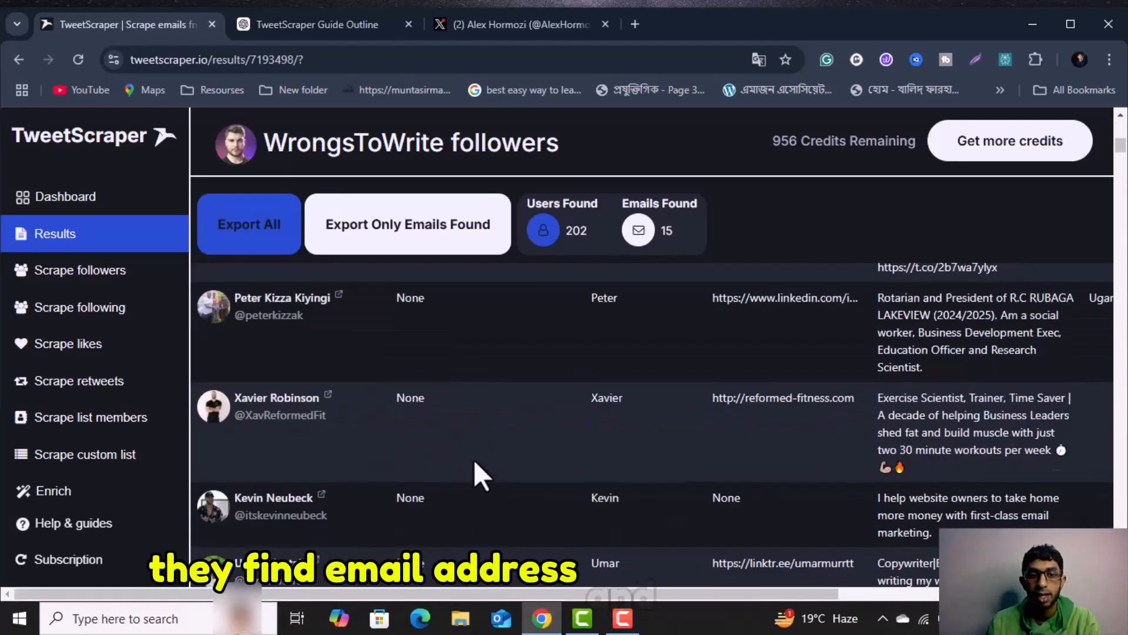
scroll(397, 436, down, 10)
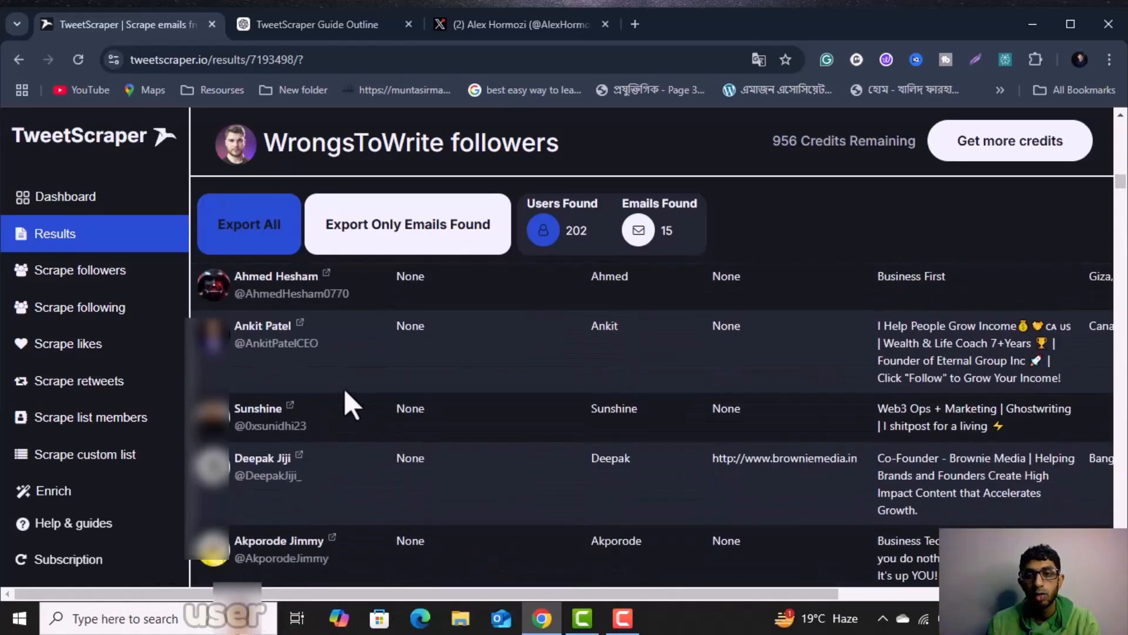
scroll(424, 446, down, 10)
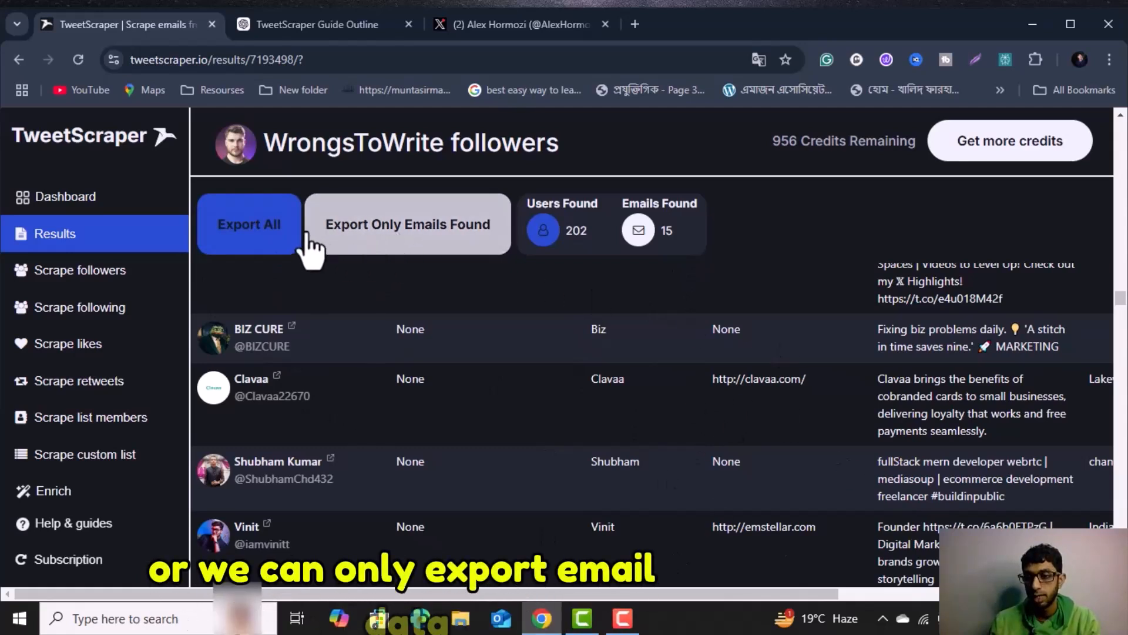
click(241, 235)
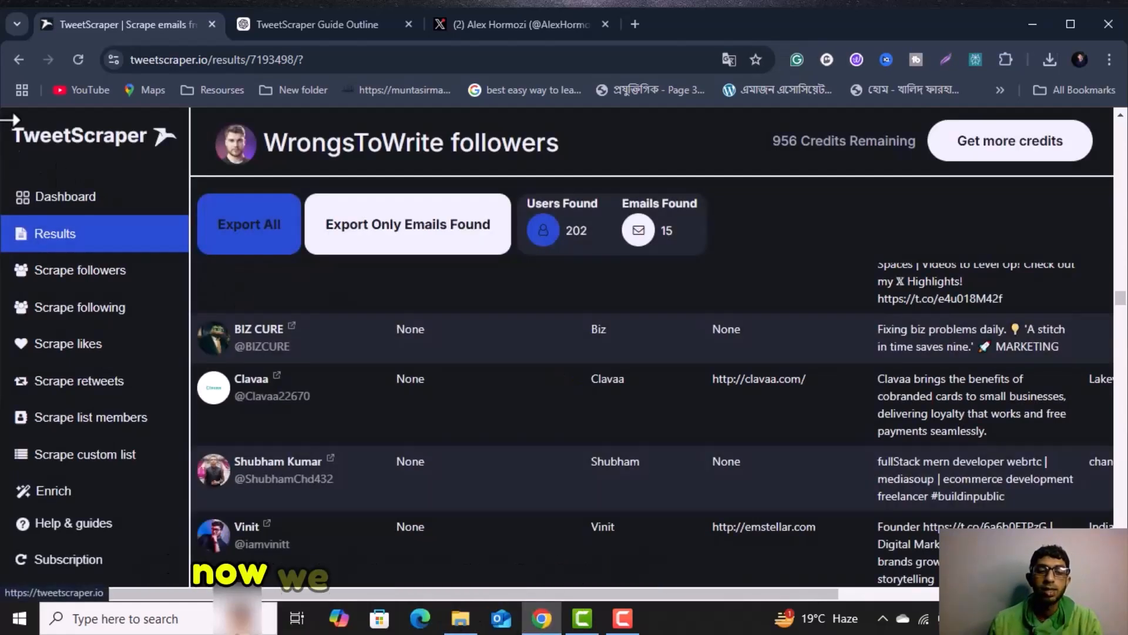
Open the form for scraping followed accounts and set the Twitter user to AlexHormozi, copied from that X profile.
click(47, 312)
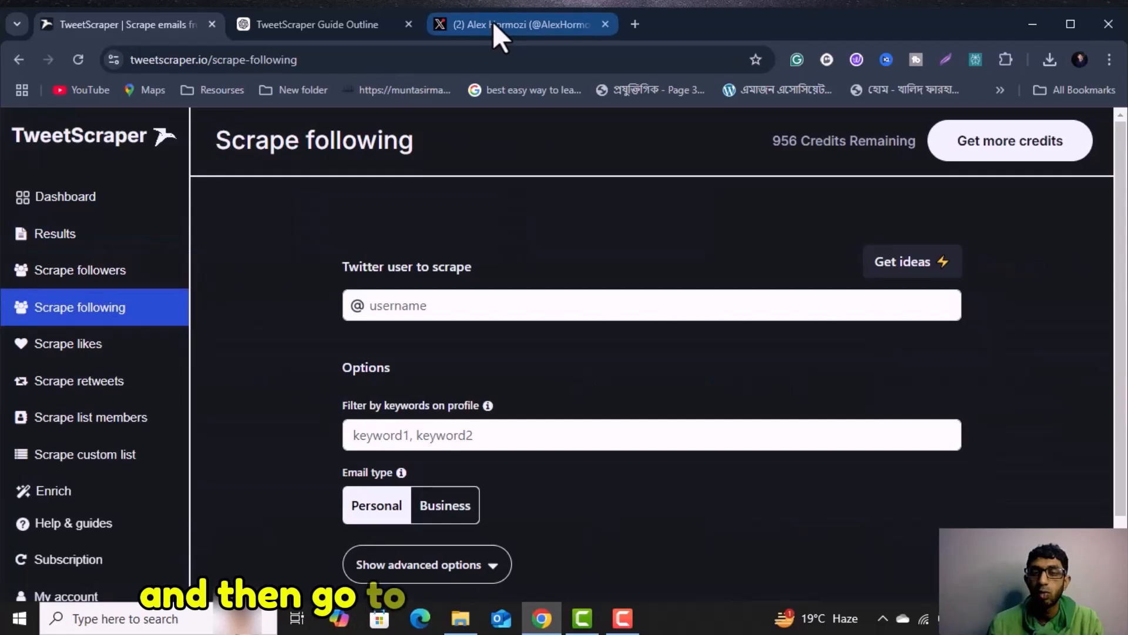
click(494, 25)
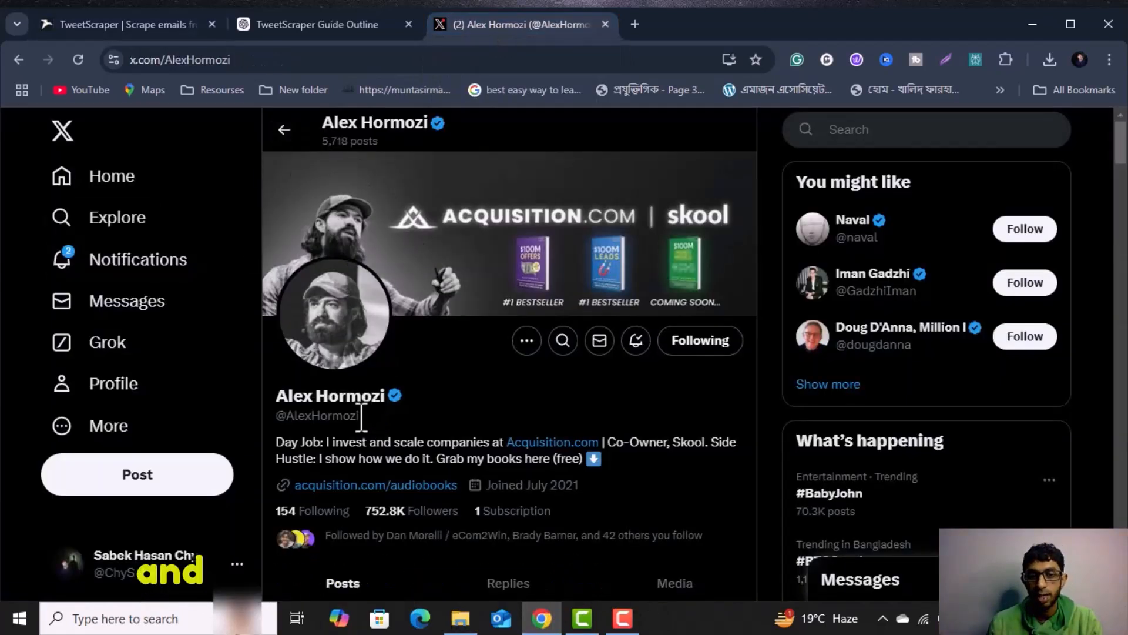
drag(361, 416, 287, 415)
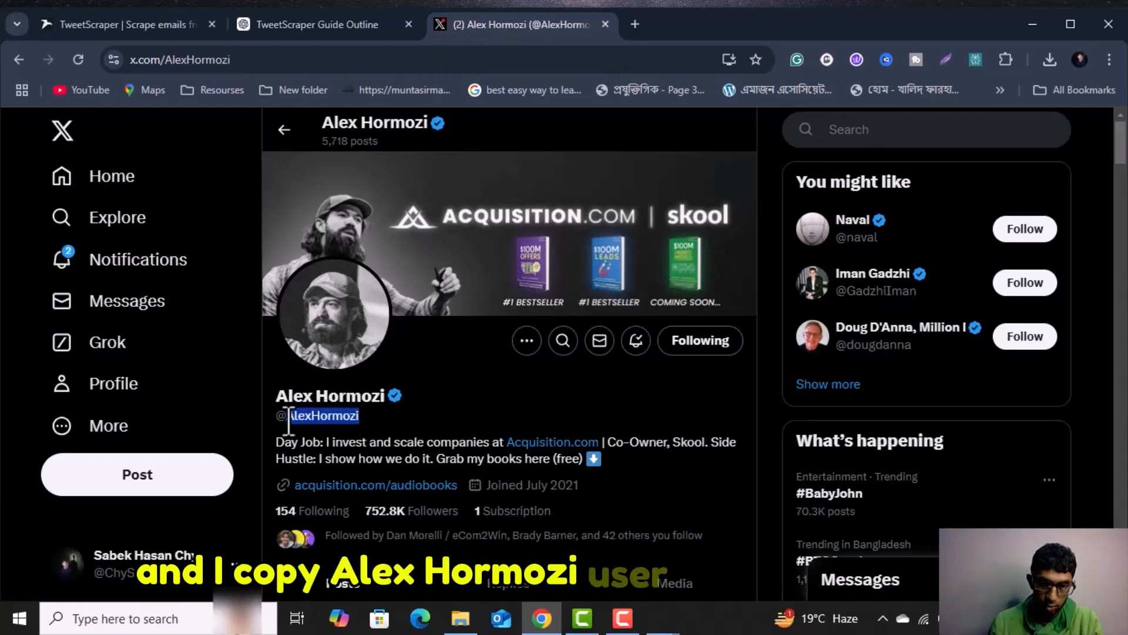
right_click(294, 417)
click(343, 241)
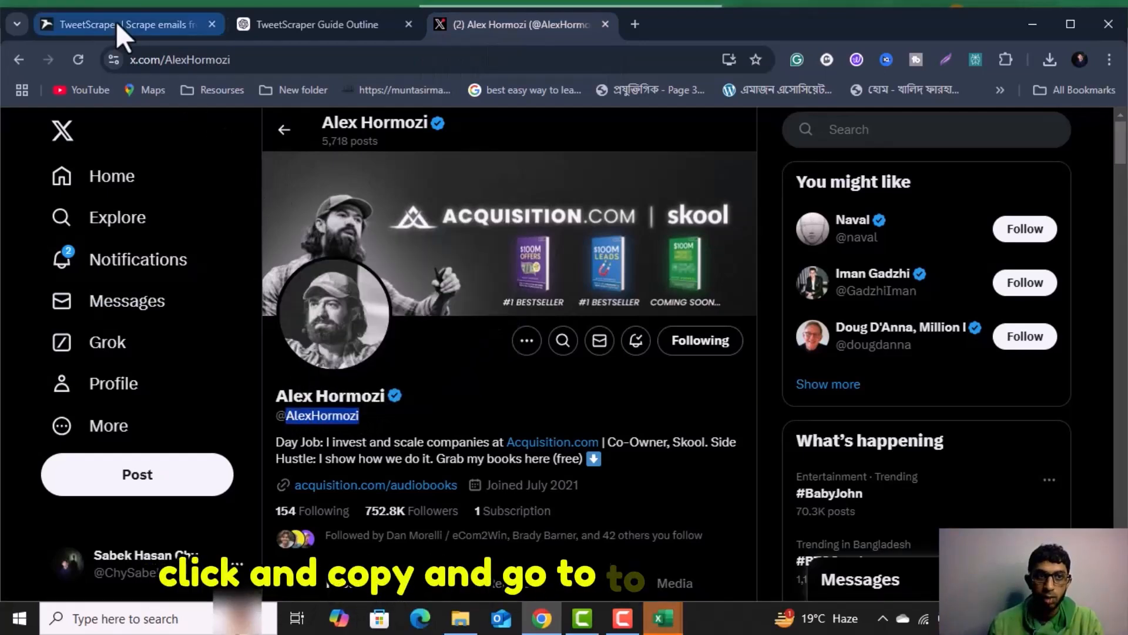
click(115, 22)
click(418, 304)
key(ctrl+v)
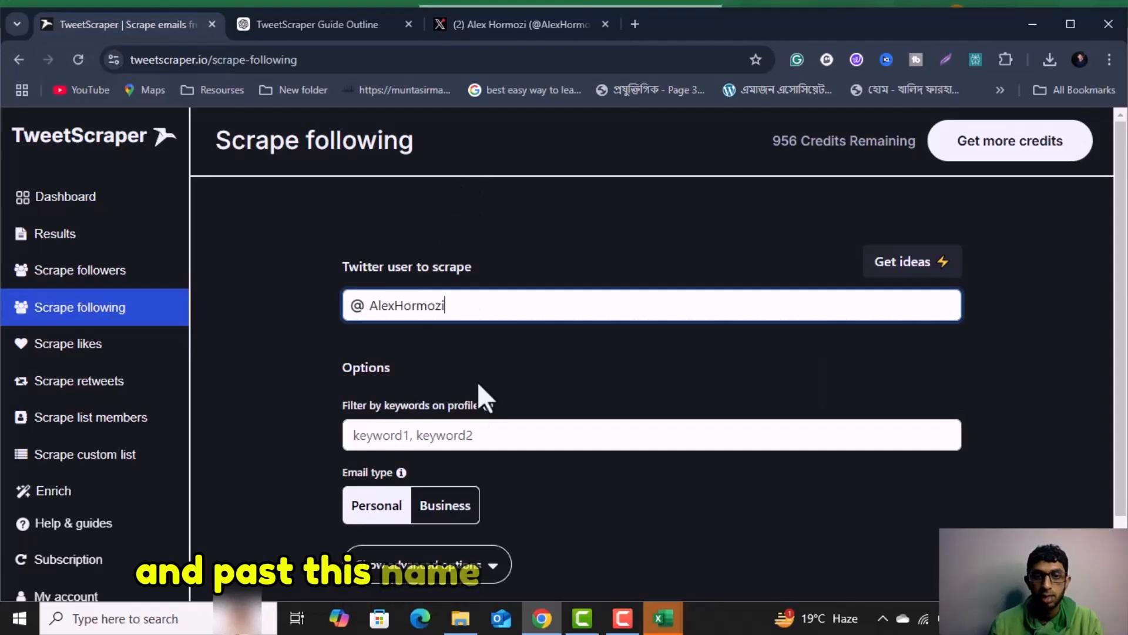
Filter profiles by the keywords "Founder, marketing, sales" and set the email type to Business.
click(440, 433)
key(ctrl+v)
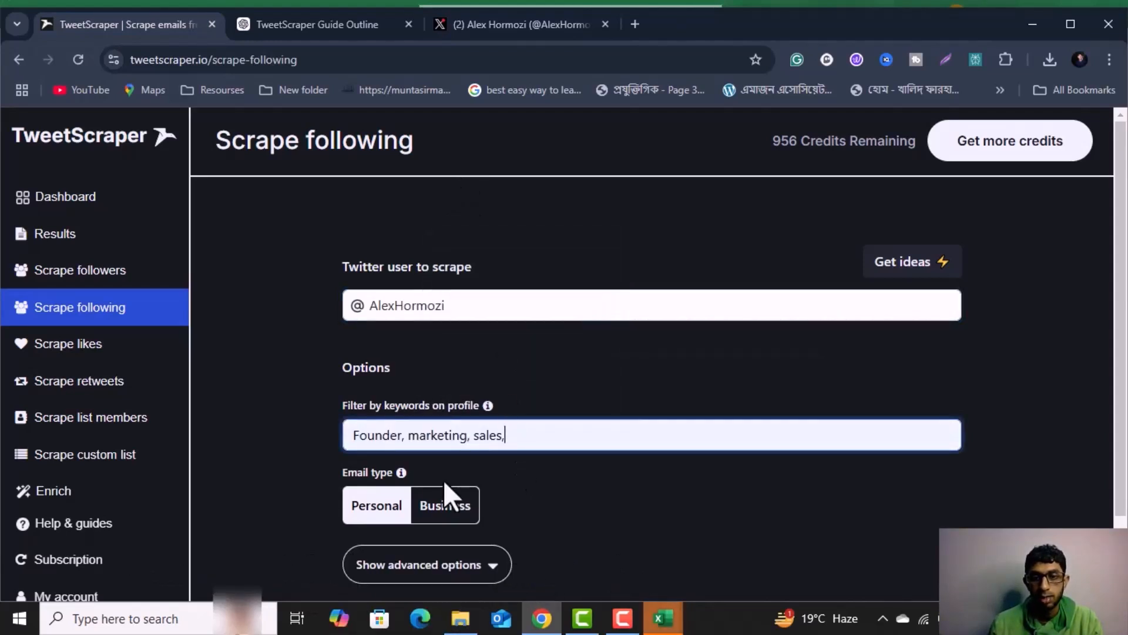
click(511, 521)
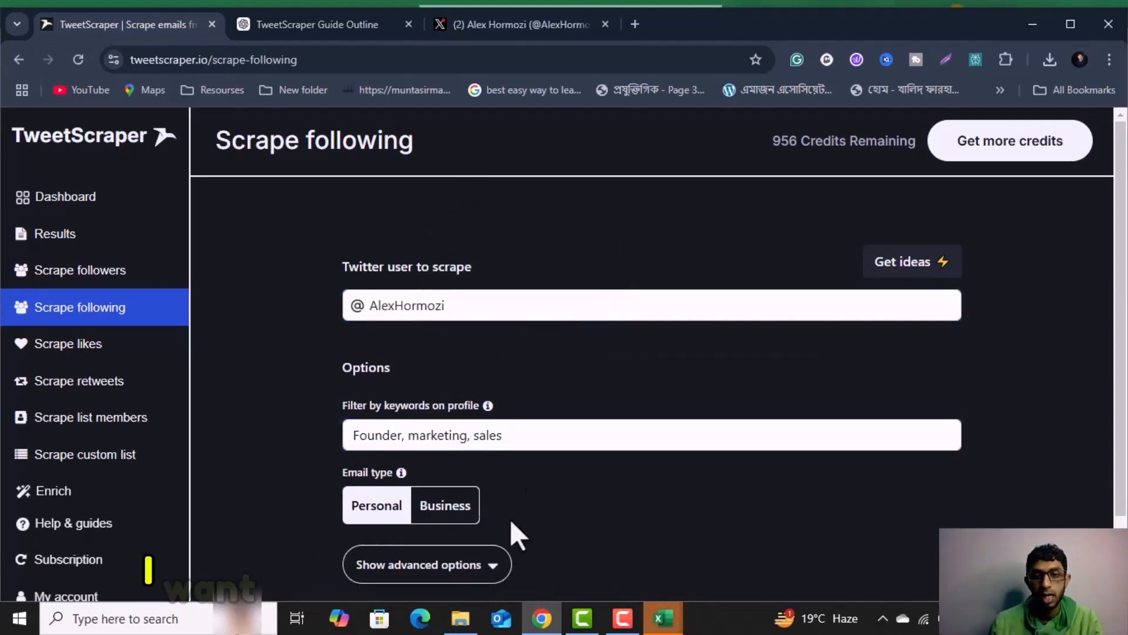
click(460, 514)
Show the advanced options and set the email limit to 10.
scroll(482, 494, down, 2)
click(489, 488)
scroll(453, 479, down, 5)
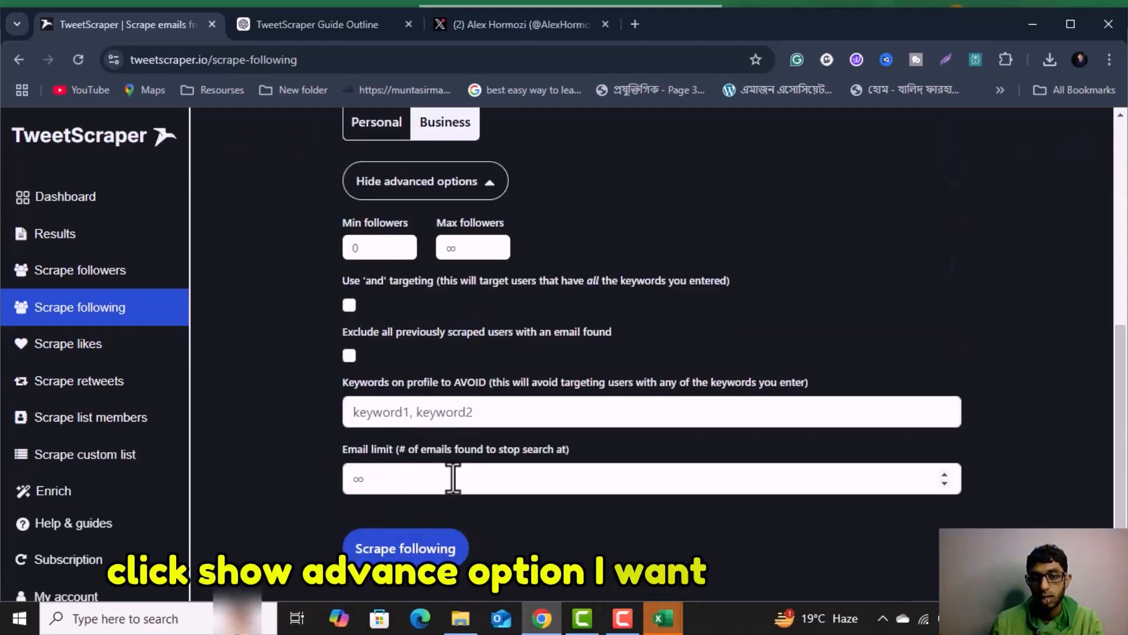
click(386, 481)
text(10)
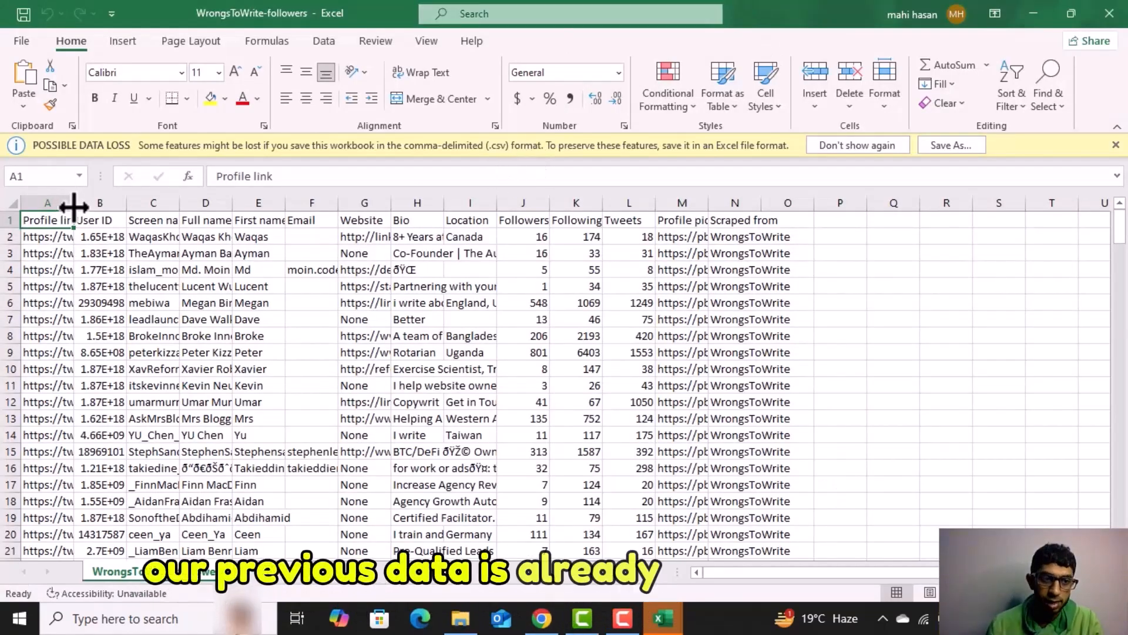
Widen the Profile link, User ID, Screen name, Full name and Email columns in the exported WrongsToWrite-followers sheet in Excel and review the remaining columns.
drag(76, 207, 614, 203)
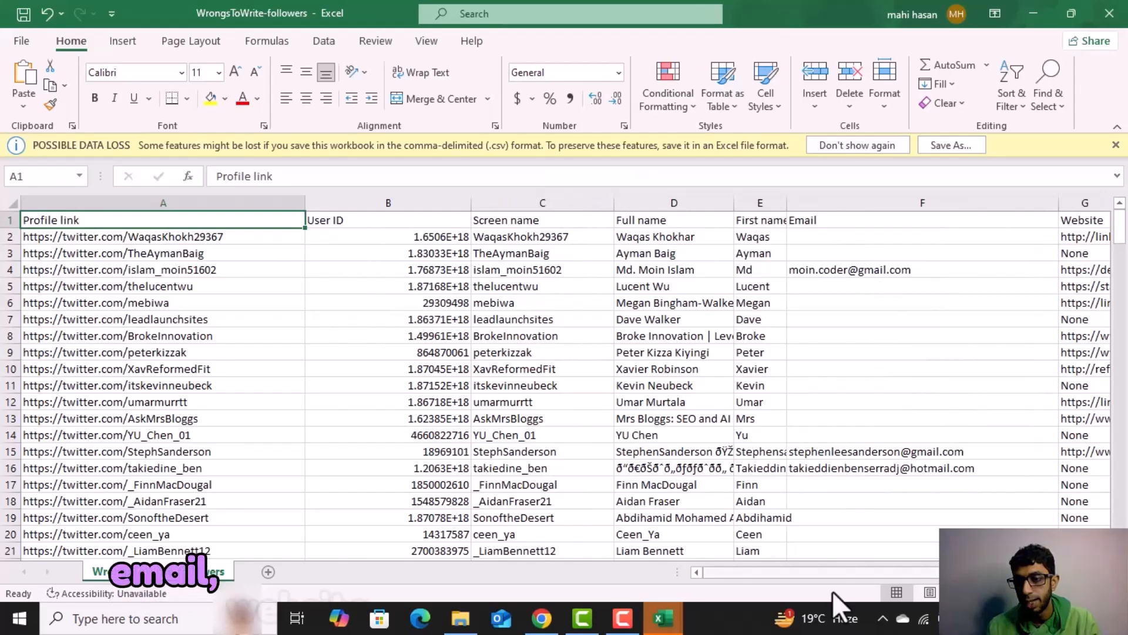
drag(823, 572, 879, 569)
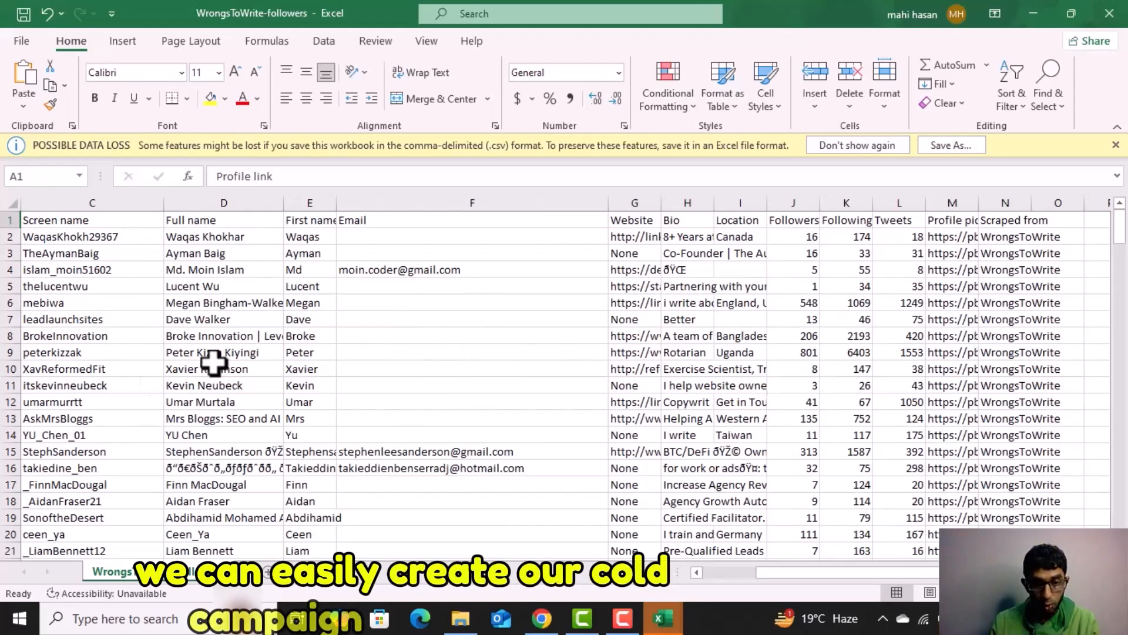
mouse_move(538, 622)
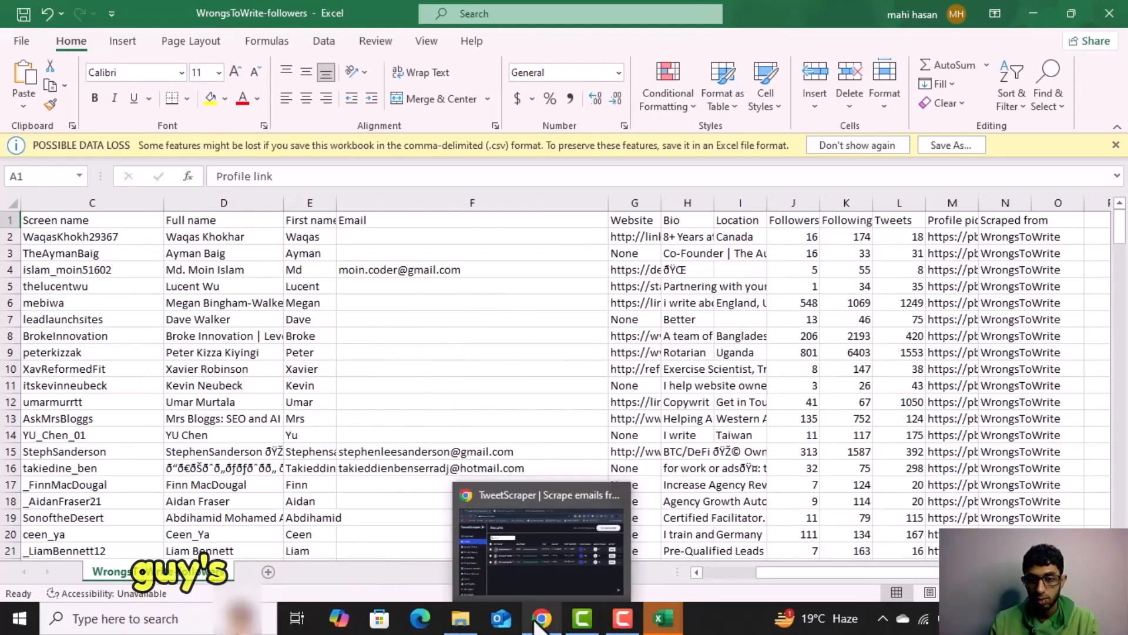
Switch back to TweetScraper in Chrome, open the AlexHormozi following results, and examine the scraped profiles' emails, websites, bios, locations and follower figures.
click(512, 573)
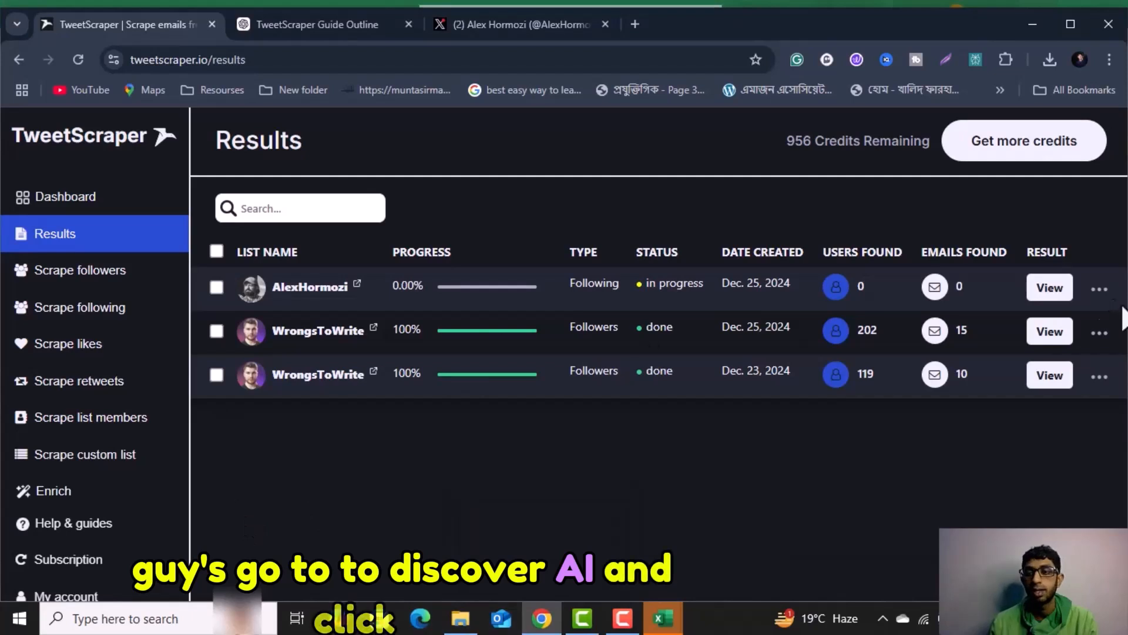
click(1049, 288)
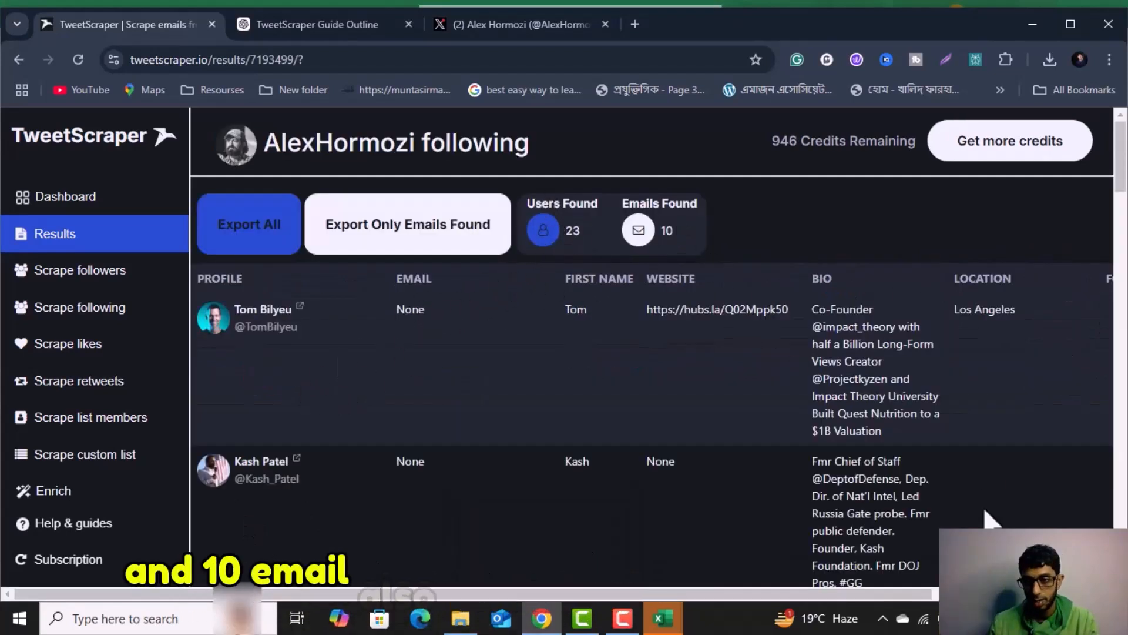
drag(746, 593, 934, 591)
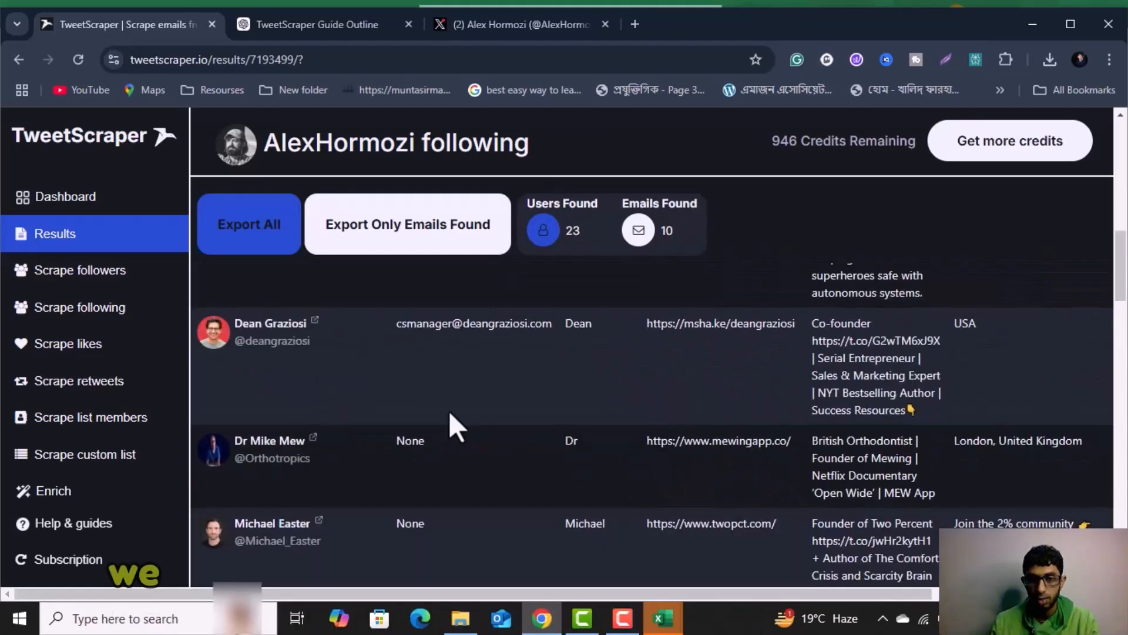
scroll(451, 411, down, 10)
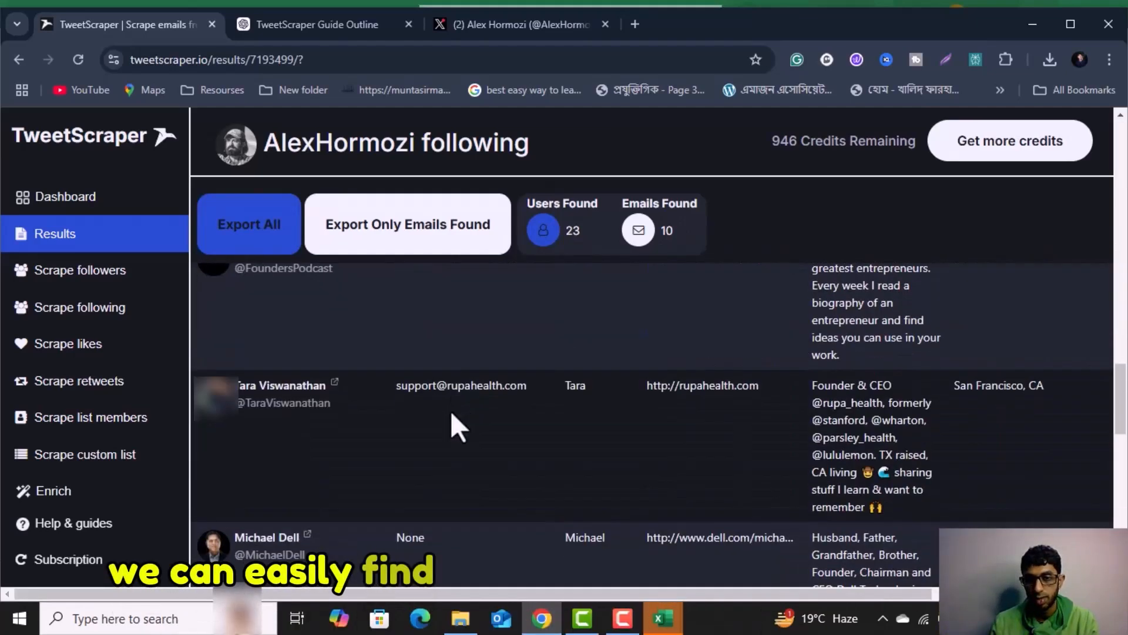
scroll(798, 486, down, 10)
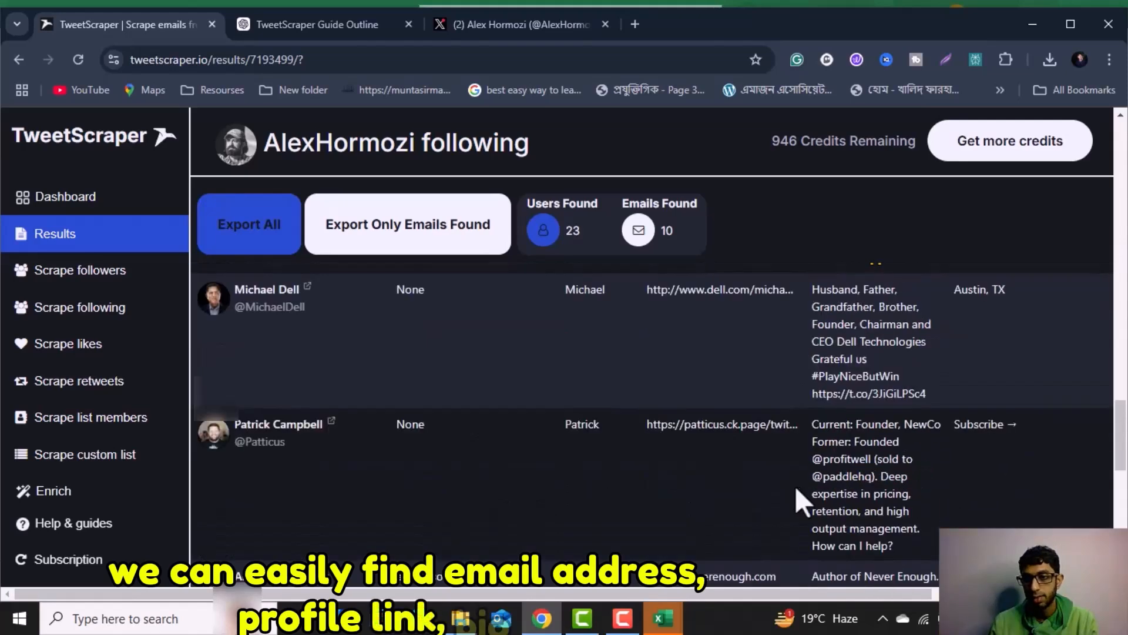
scroll(590, 485, up, 20)
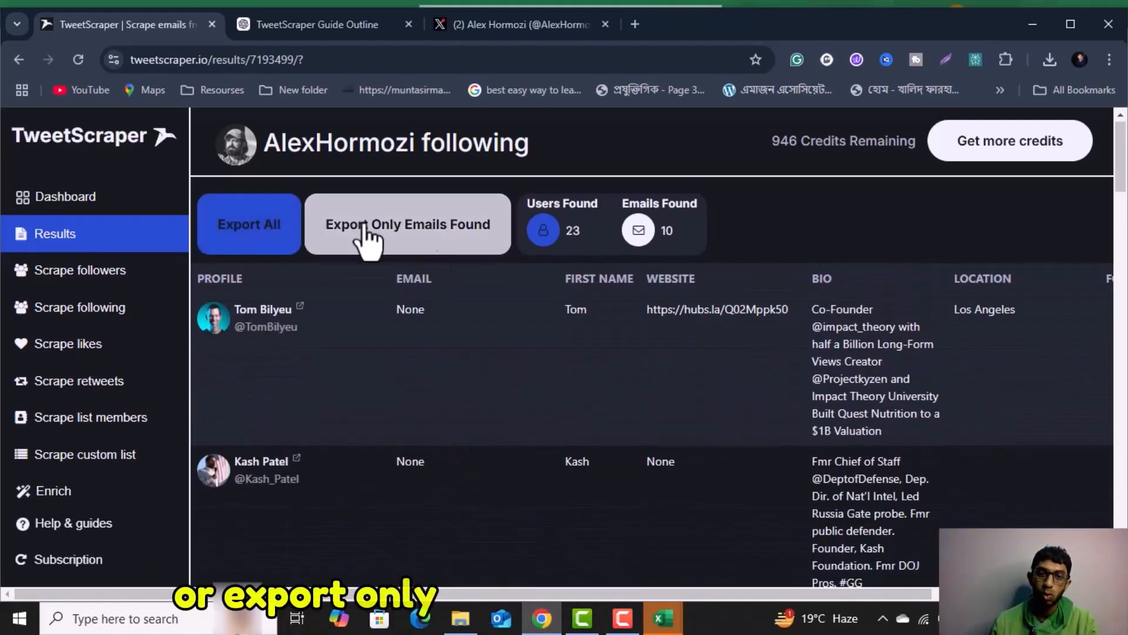
scroll(419, 314, down, 4)
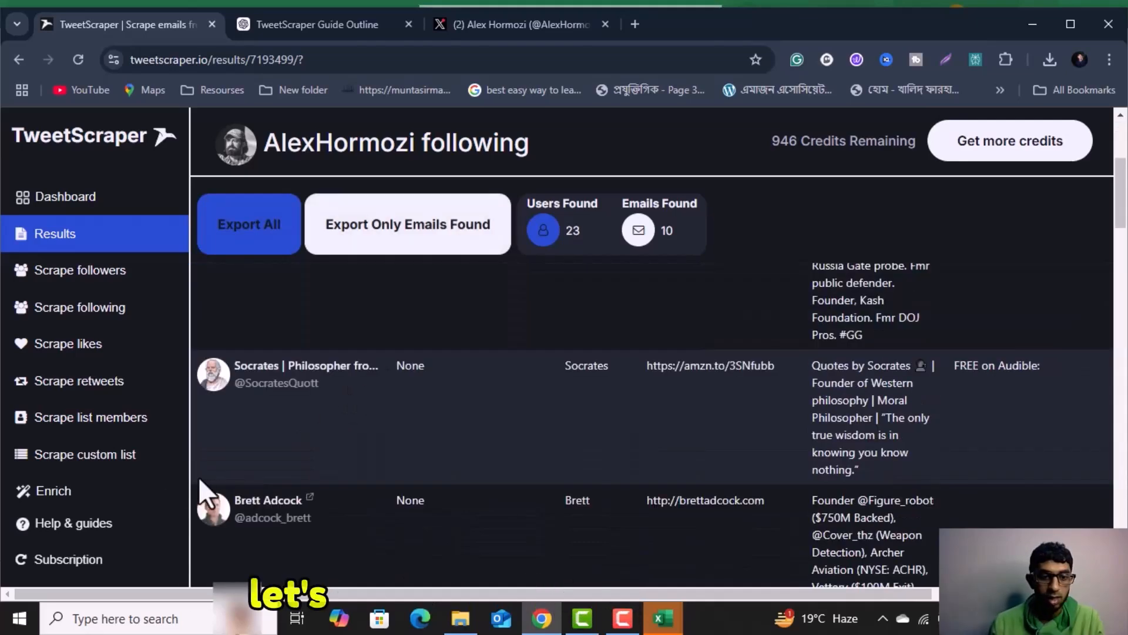
Open the Subscription page to view the available pricing plans.
click(57, 563)
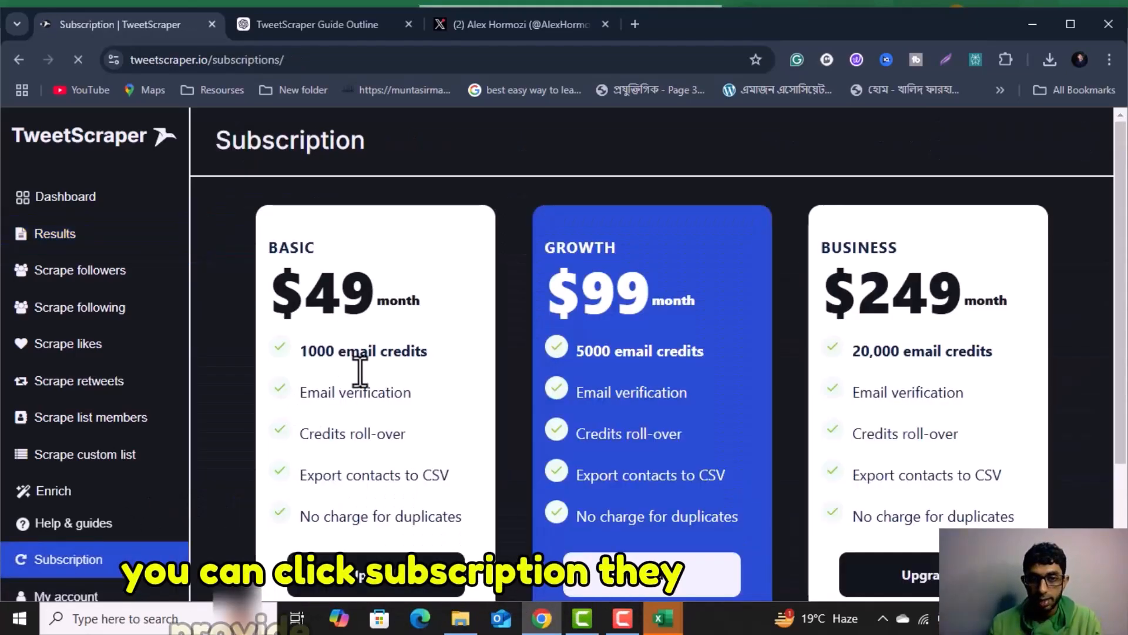